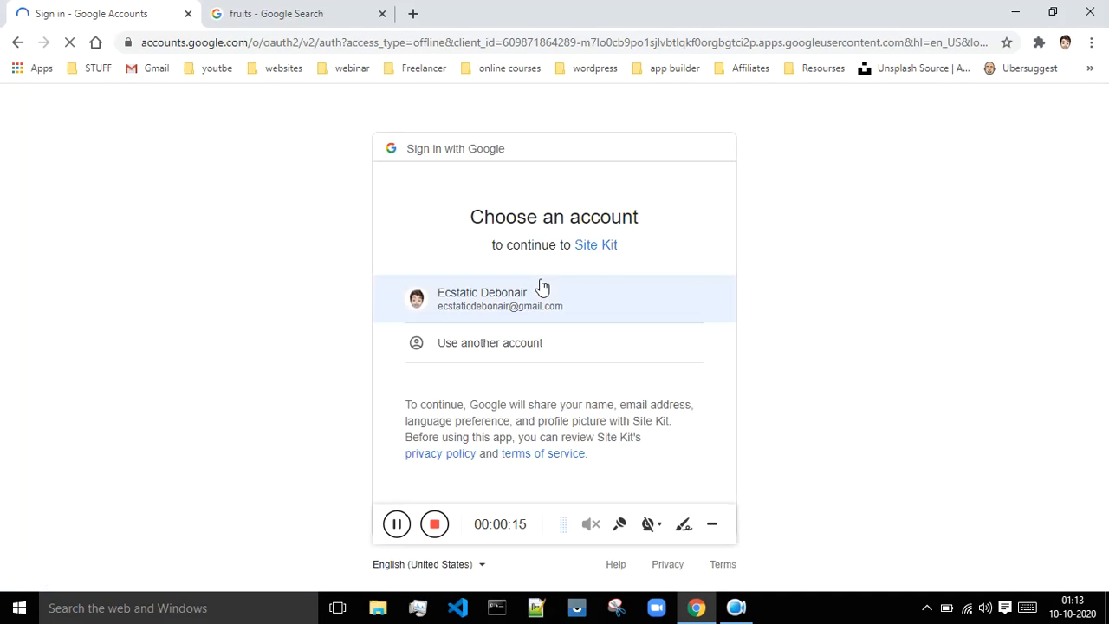
# Sign in to Site Kit with the site's Google account and allow it to view Google Analytics data.
pyautogui.click(519, 299)
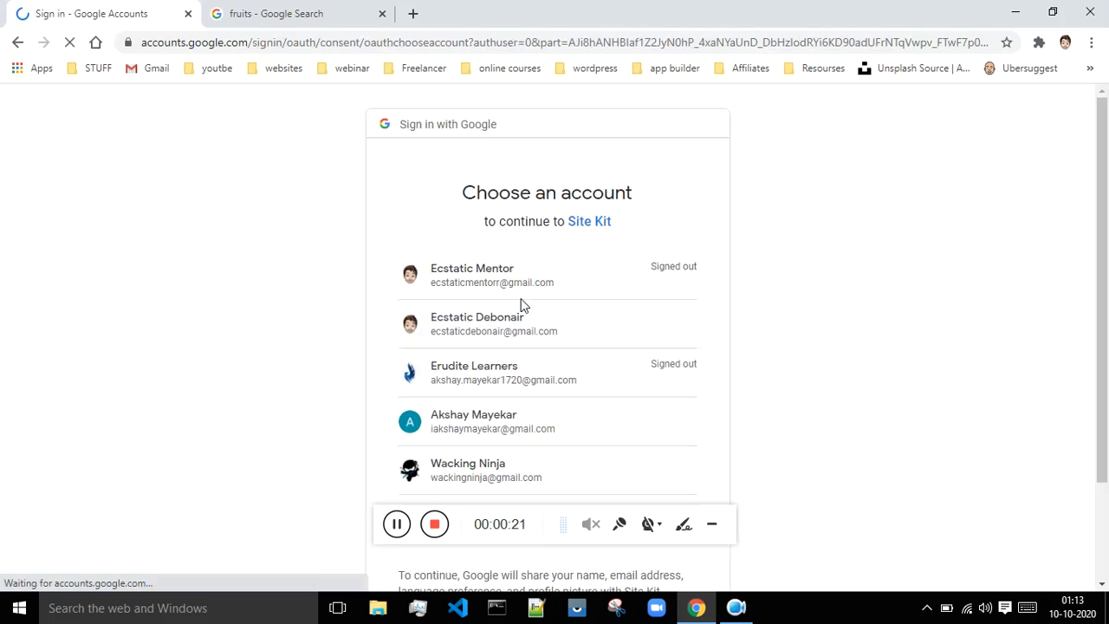
pyautogui.click(518, 329)
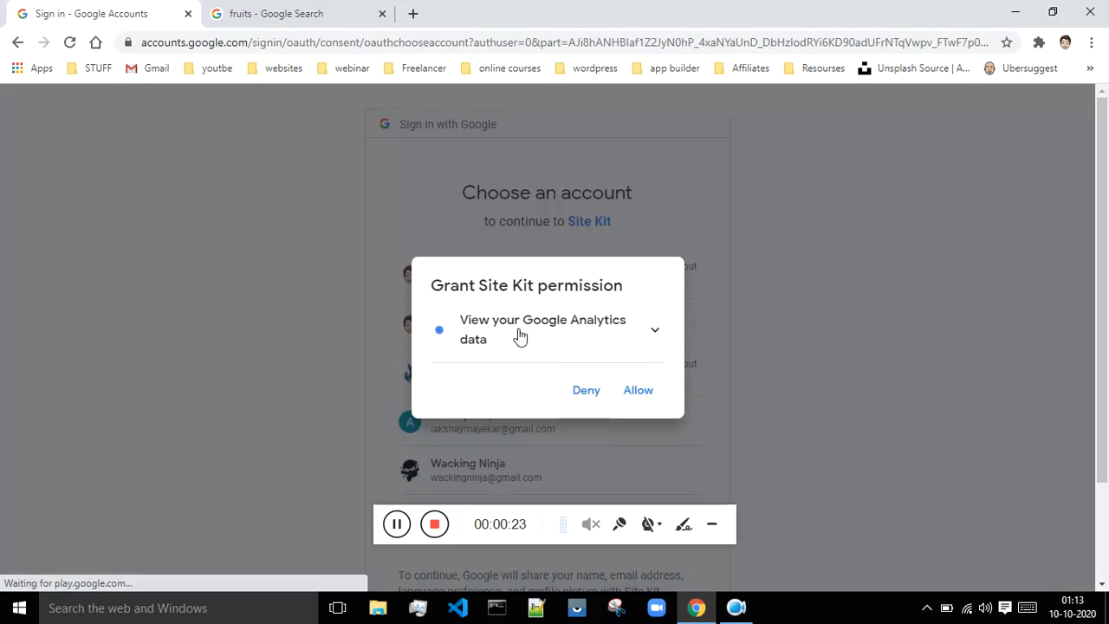
pyautogui.click(638, 391)
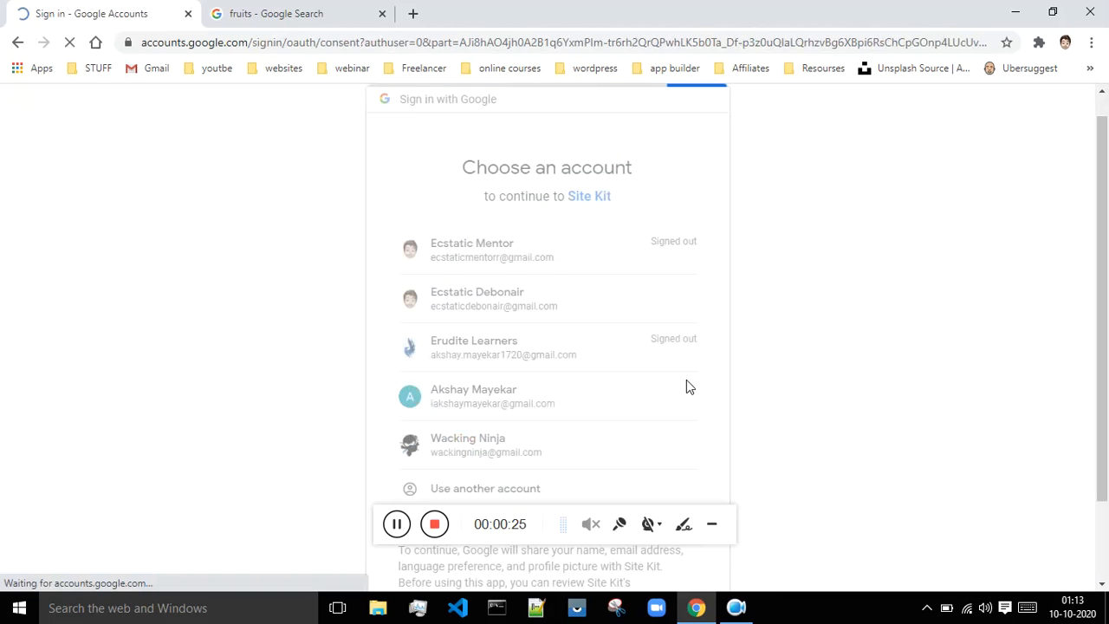
pyautogui.scroll(-3, 680, 338)
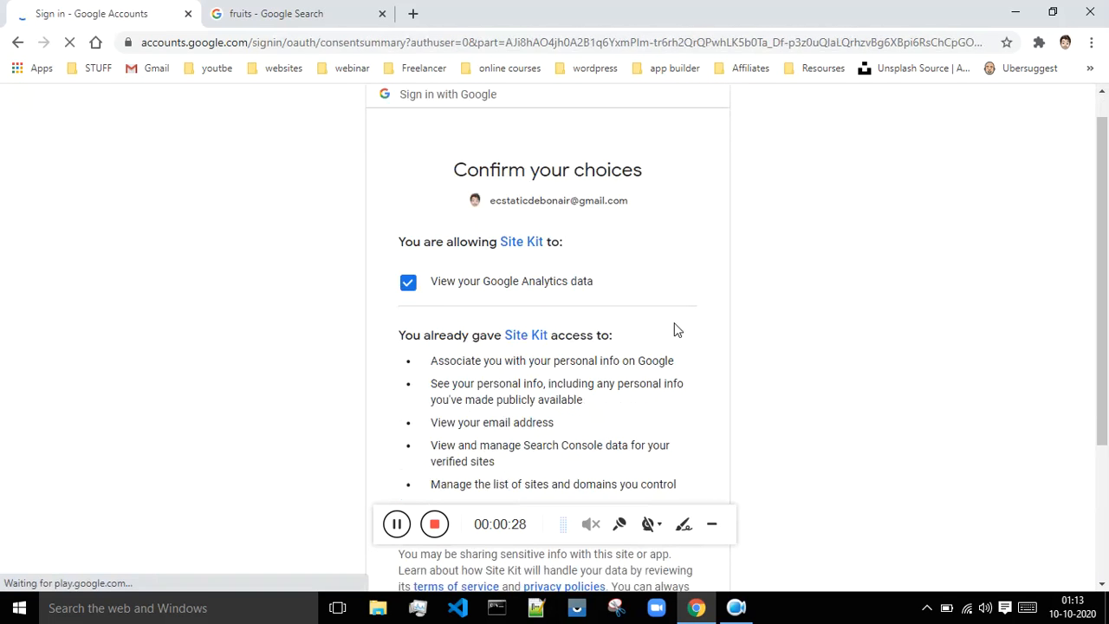
pyautogui.click(675, 472)
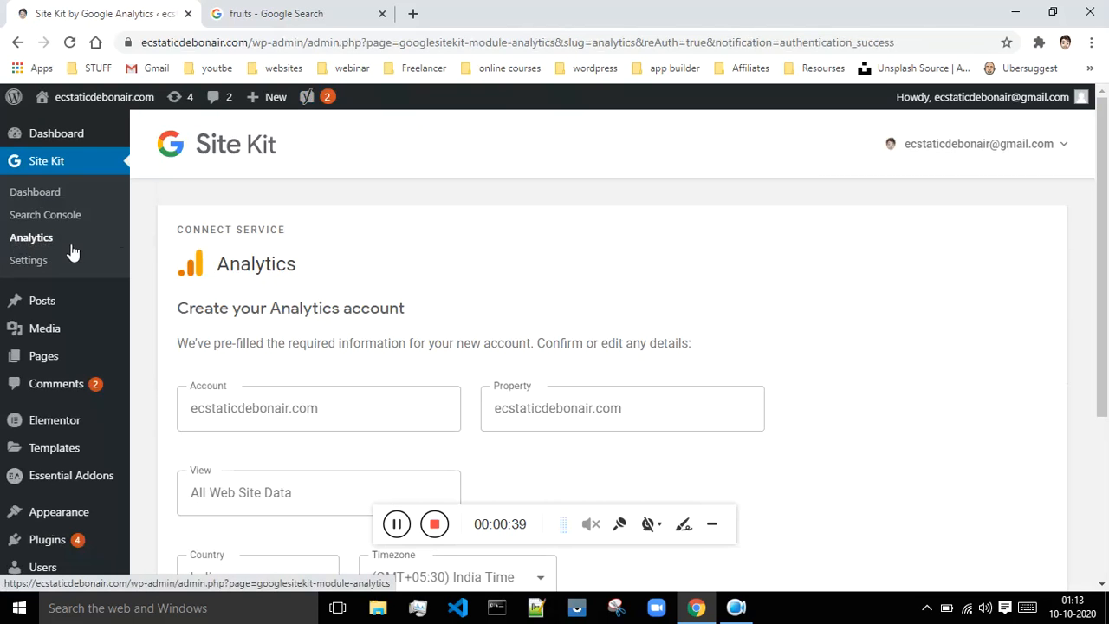
# Start creating the Analytics account from Site Kit using the pre-filled account, property, view, country and timezone details.
pyautogui.scroll(-3, 700, 312)
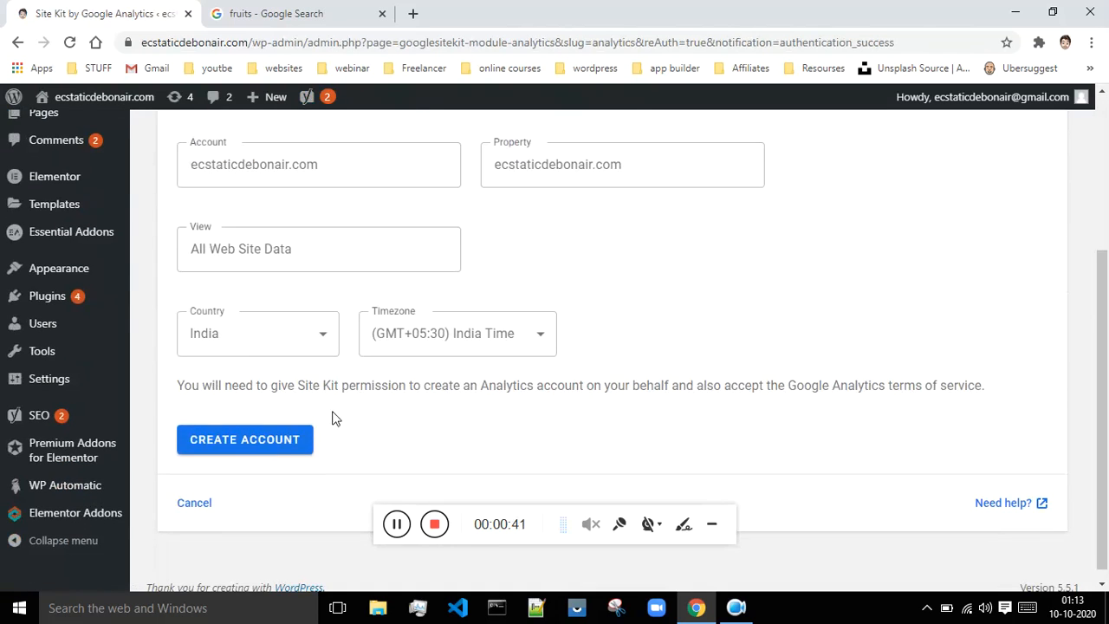
pyautogui.click(283, 442)
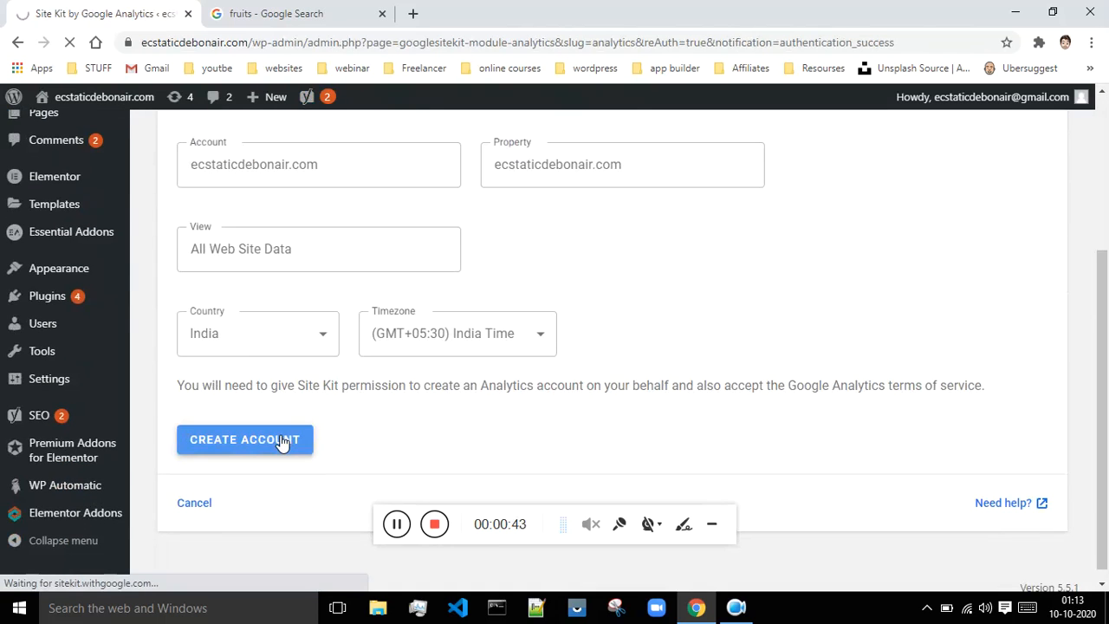
pyautogui.scroll(2, 671, 365)
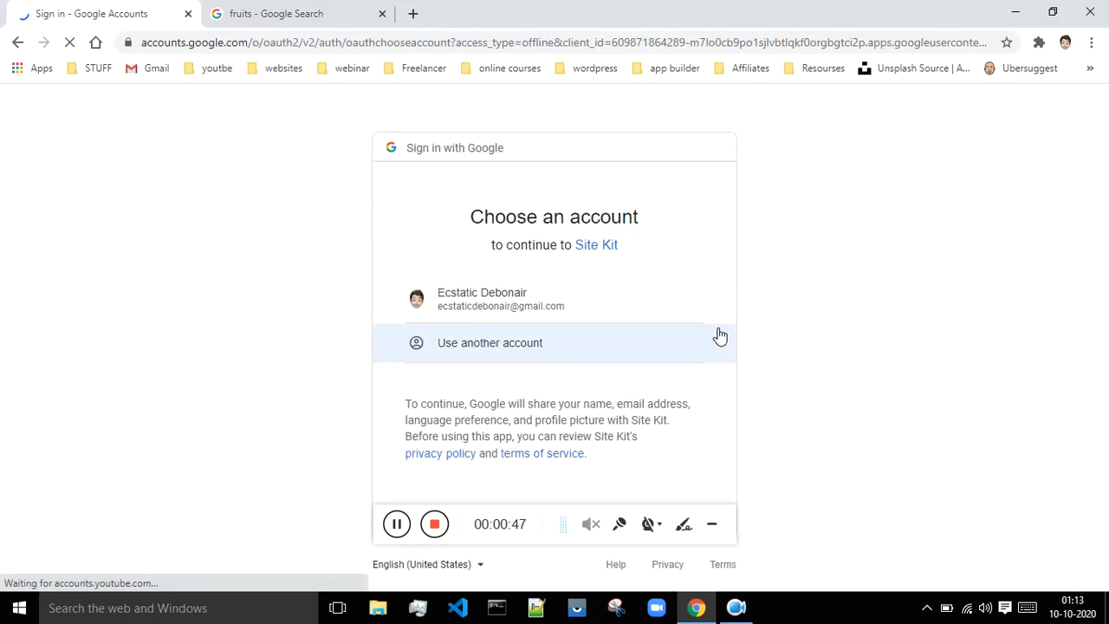
# Choose the site's Google account again and grant Site Kit the requested permission to create the Analytics account.
pyautogui.click(465, 294)
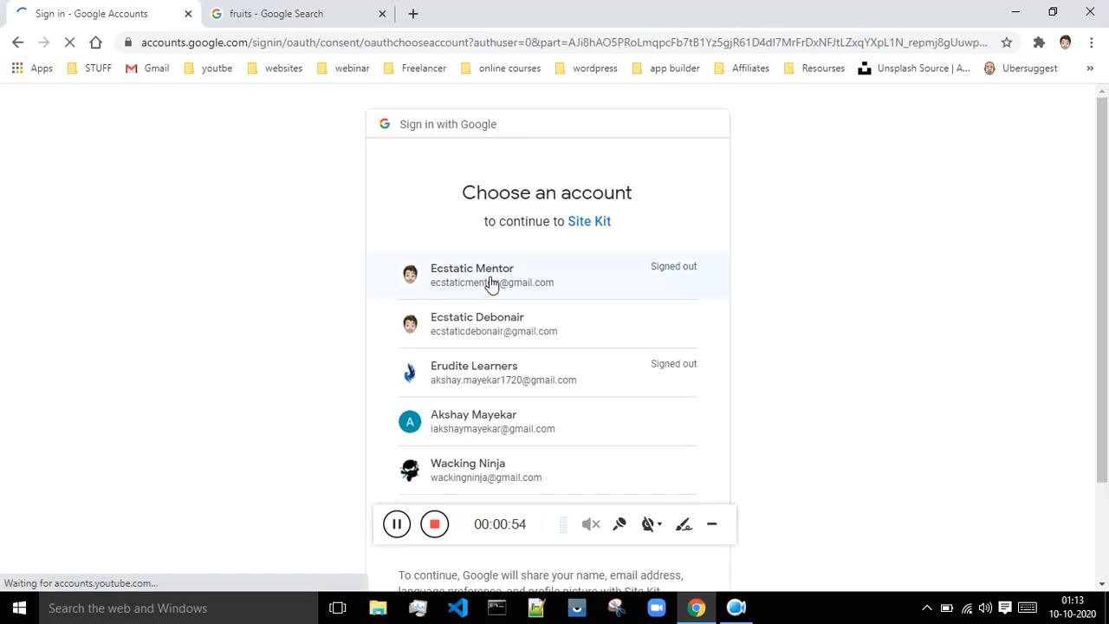
pyautogui.click(496, 343)
pyautogui.click(642, 410)
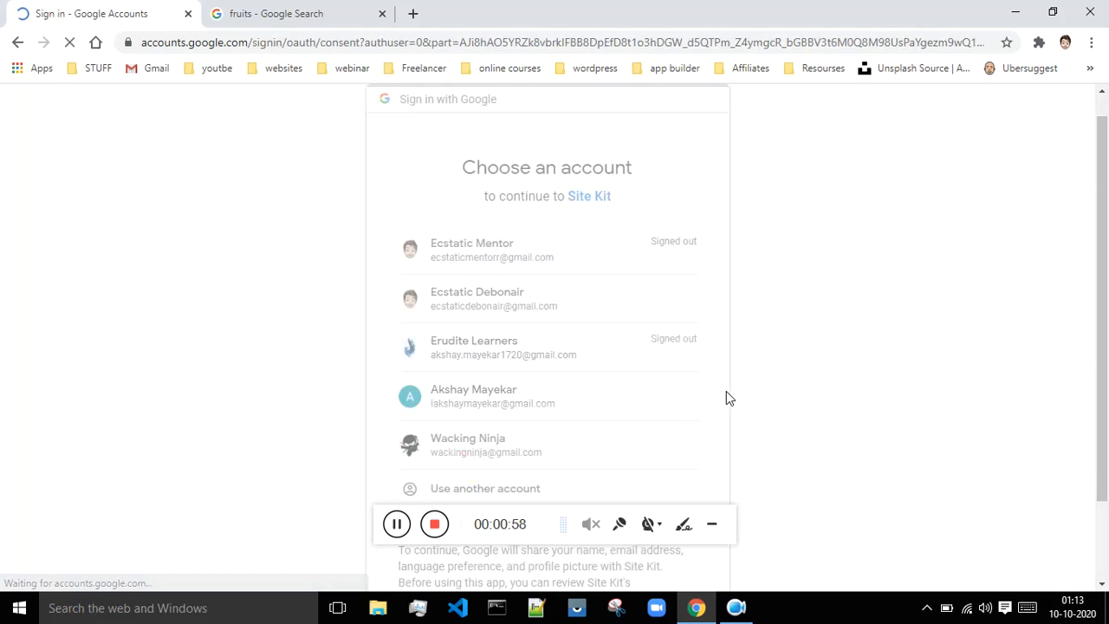
pyautogui.scroll(-3, 693, 355)
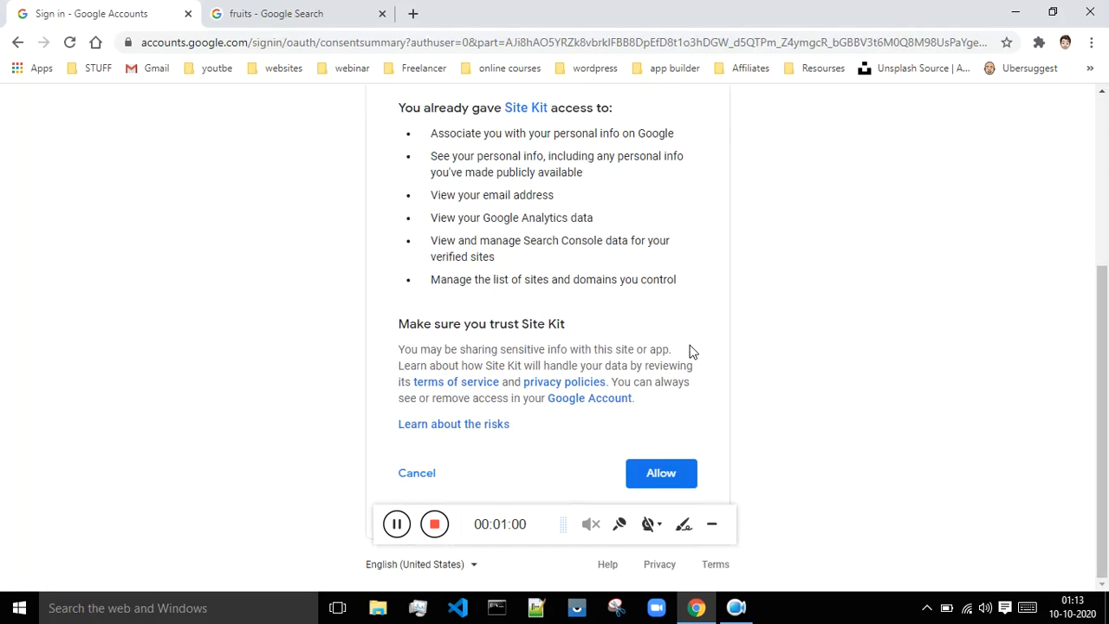
pyautogui.click(672, 476)
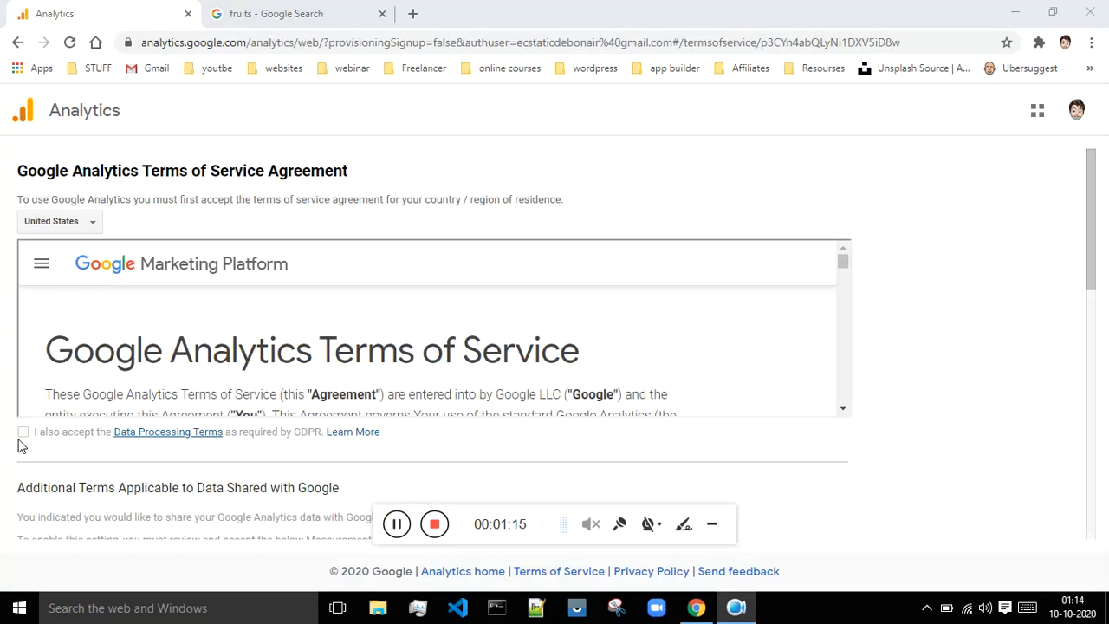
# Accept the GDPR Data Processing Terms and try to submit the Google Analytics Terms of Service Agreement.
pyautogui.click(23, 434)
pyautogui.scroll(-10, 520, 399)
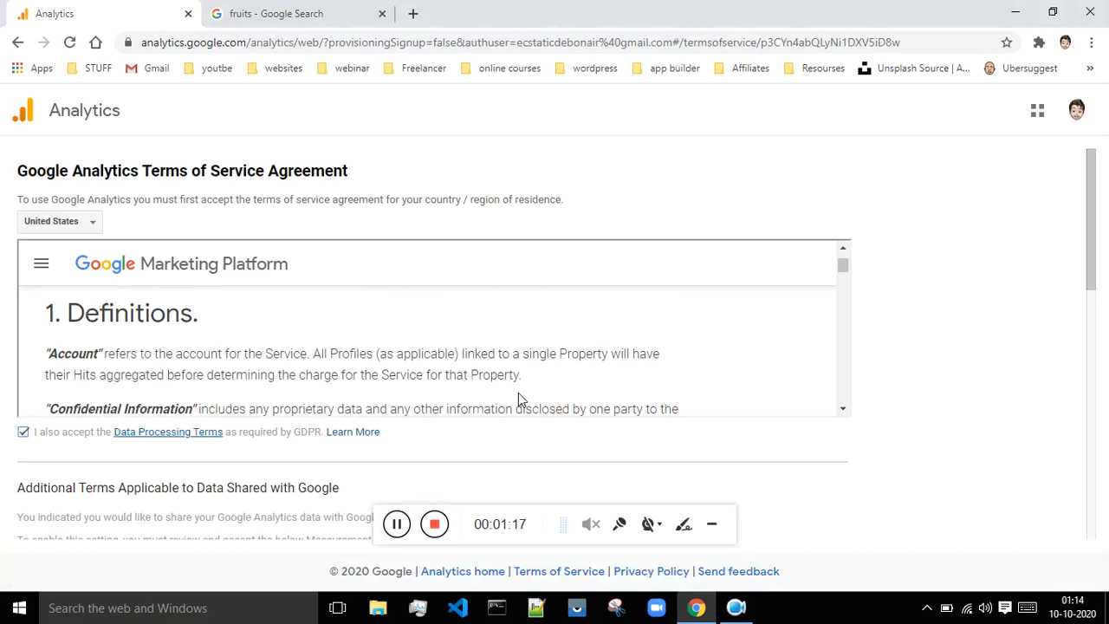
pyautogui.scroll(-3, 593, 357)
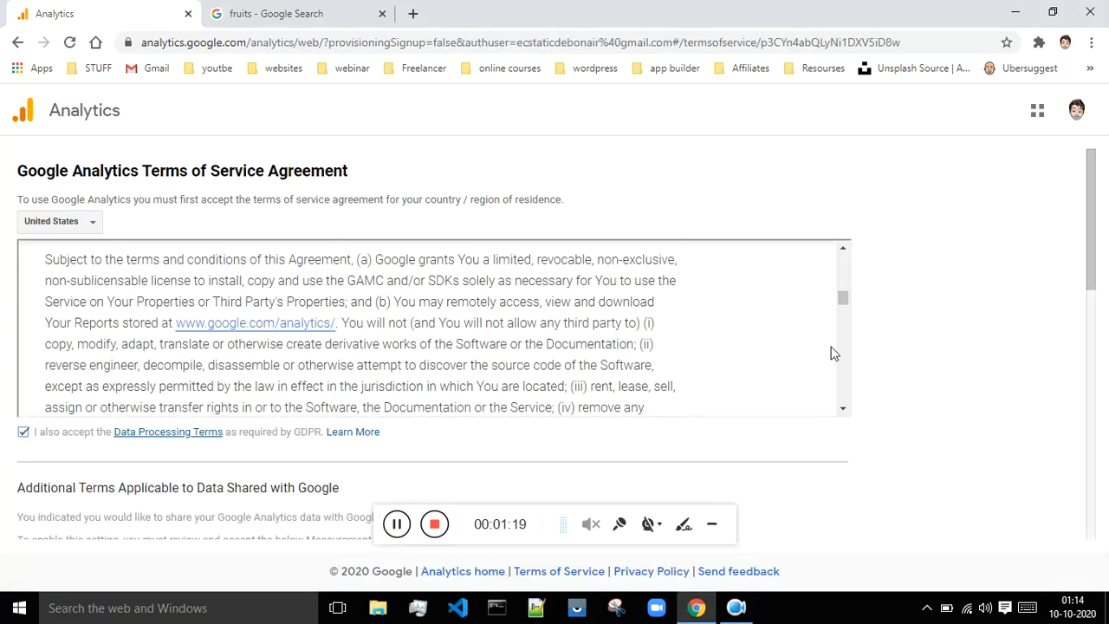
pyautogui.moveTo(843, 310); pyautogui.dragTo(834, 460)
pyautogui.scroll(-8, 941, 443)
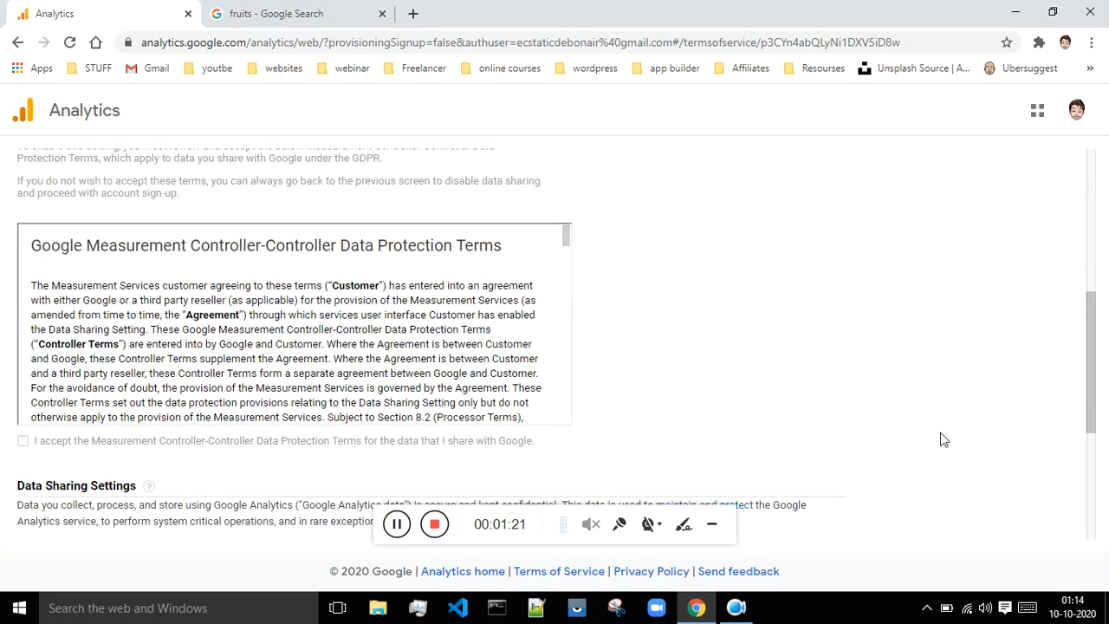
pyautogui.click(44, 500)
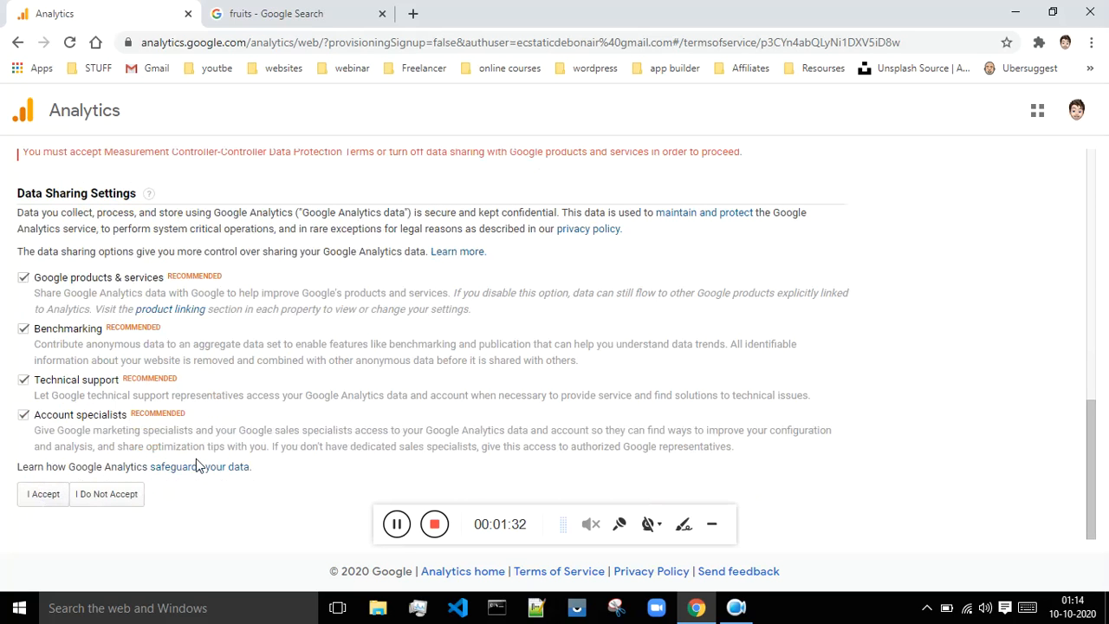
# Accept the Measurement Controller-Controller Data Protection Terms and submit the Analytics agreement with all data sharing options enabled.
pyautogui.scroll(8, 200, 461)
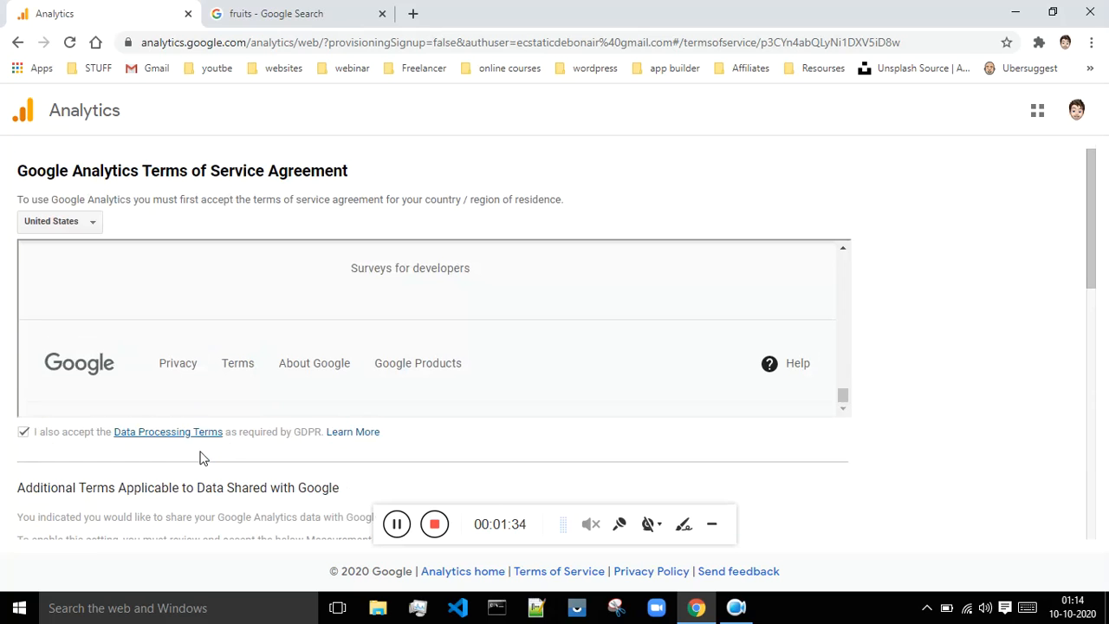
pyautogui.scroll(-8, 199, 459)
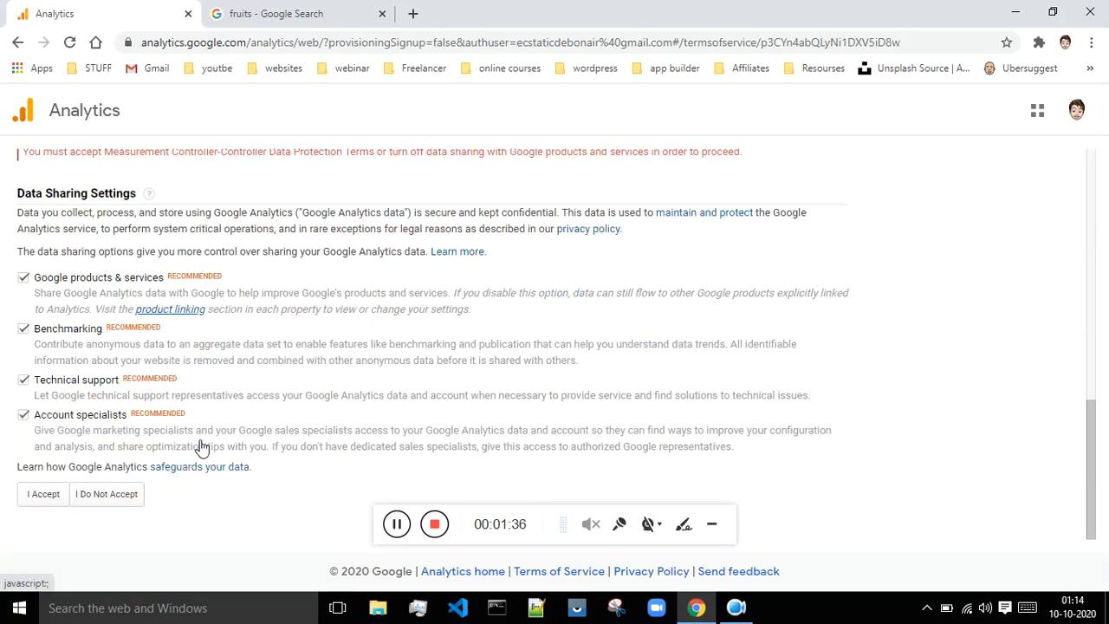
pyautogui.scroll(4, 35, 385)
pyautogui.click(31, 377)
pyautogui.scroll(-3, 35, 385)
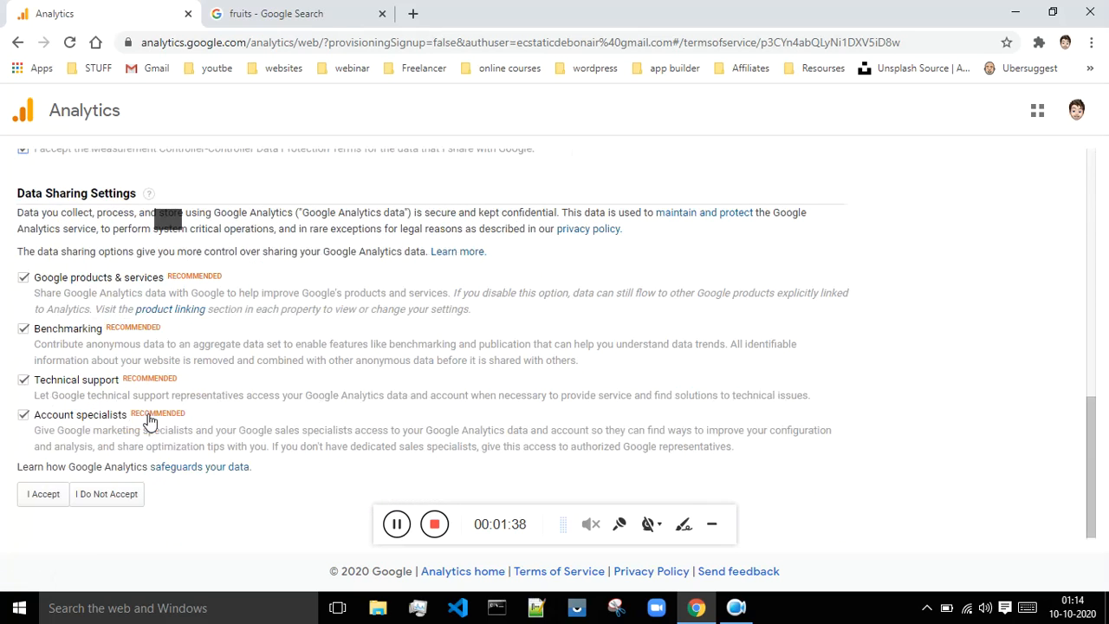
pyautogui.click(48, 501)
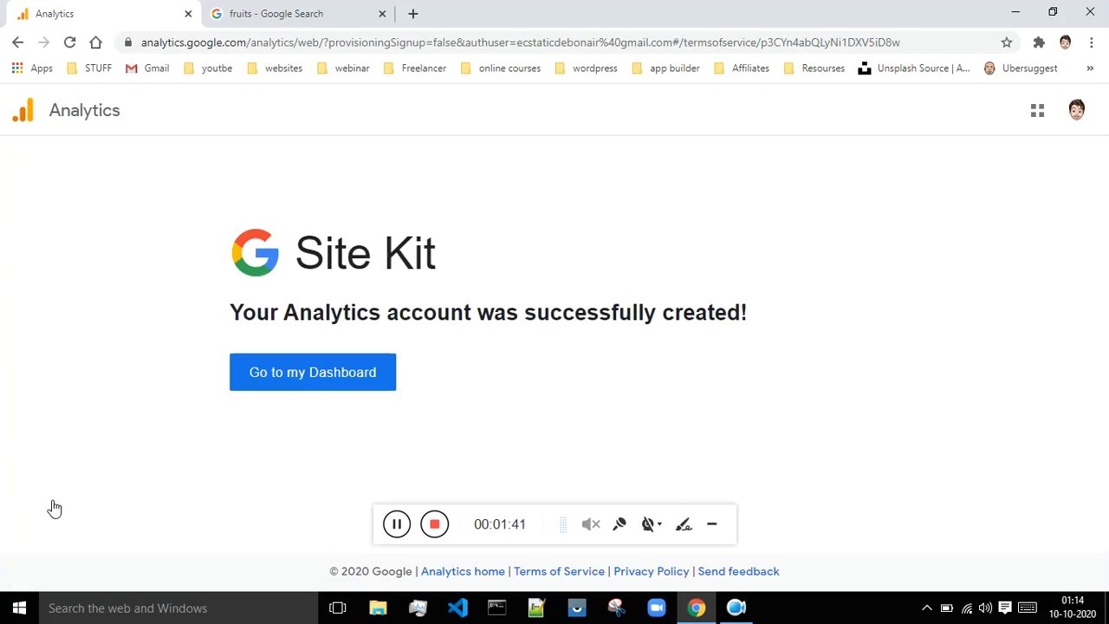
# Return to the Site Kit dashboard and connect the AdSense service, allowing the site's Google account's AdSense data to be viewed.
pyautogui.click(337, 384)
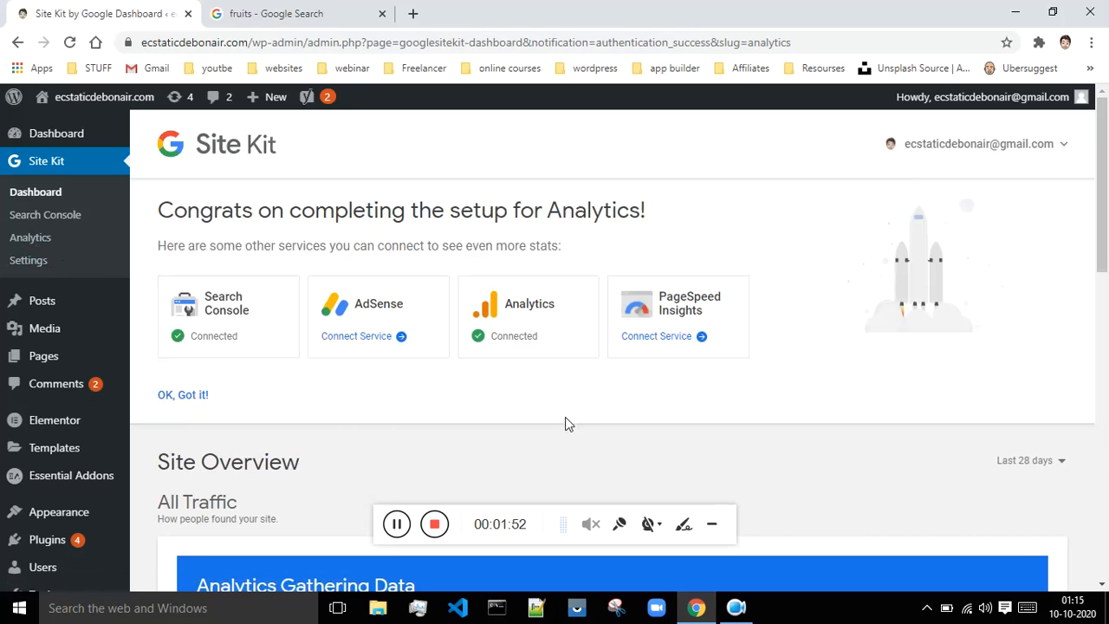
pyautogui.click(357, 337)
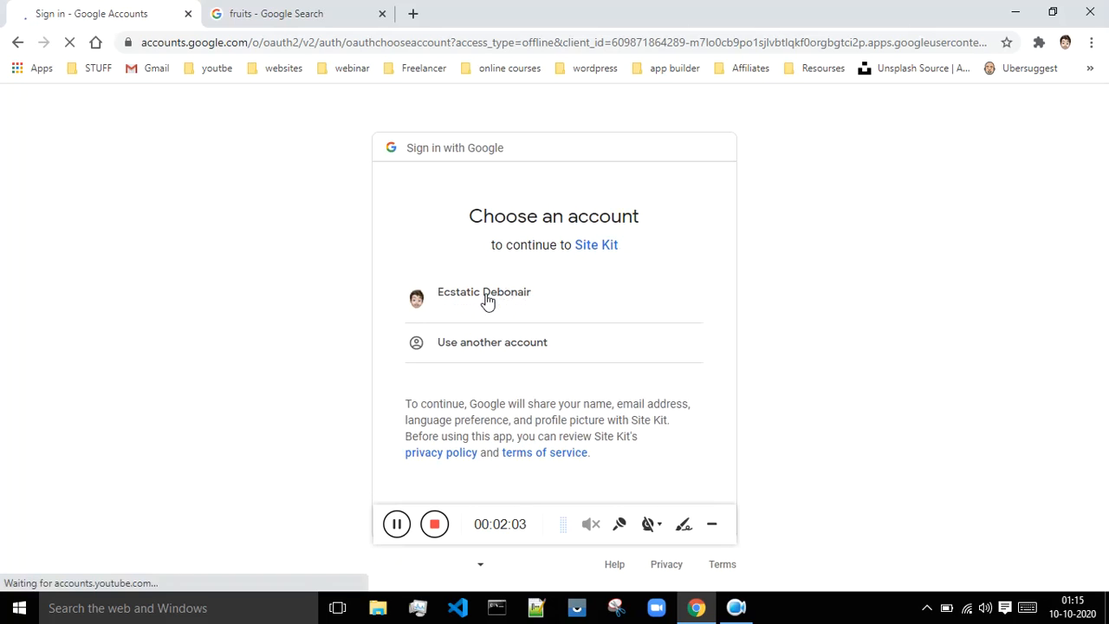
pyautogui.click(479, 294)
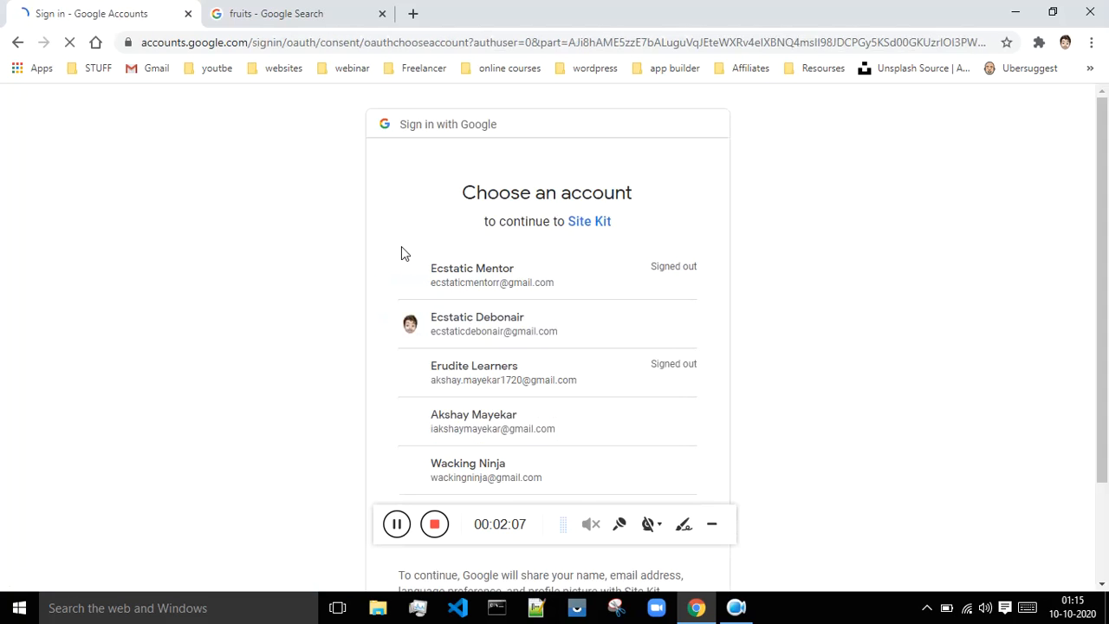
pyautogui.click(455, 326)
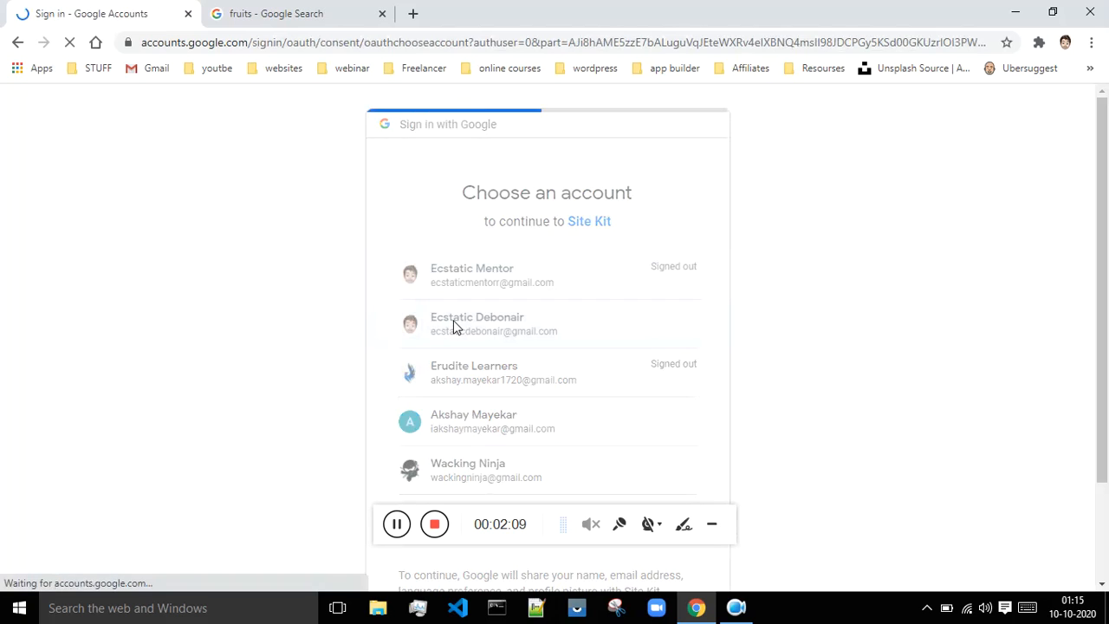
pyautogui.click(636, 389)
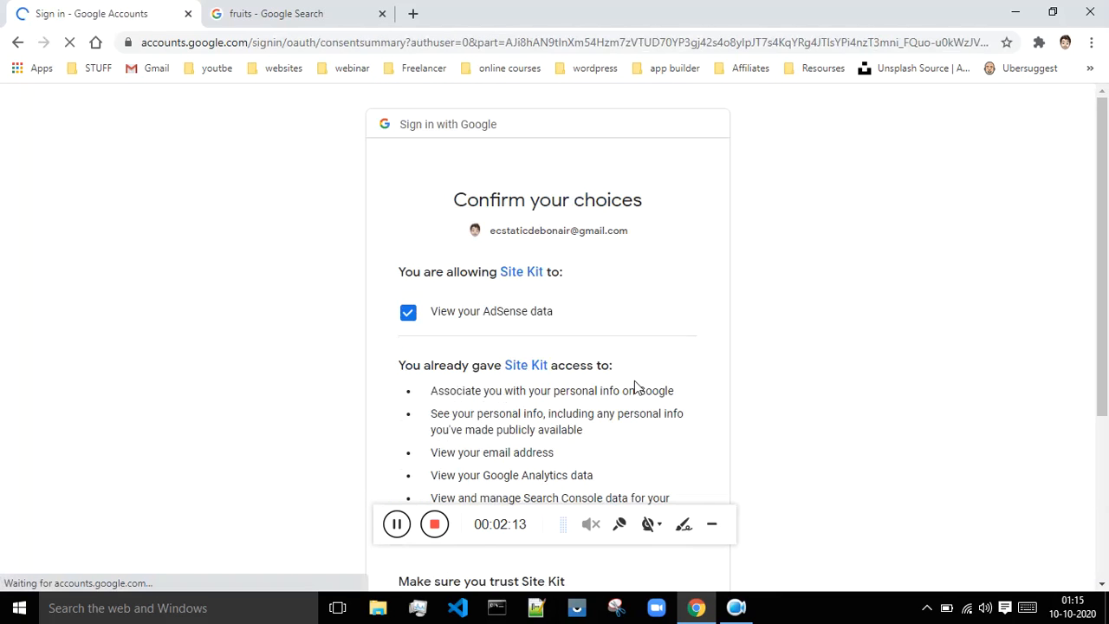
pyautogui.scroll(-3, 658, 365)
pyautogui.click(660, 474)
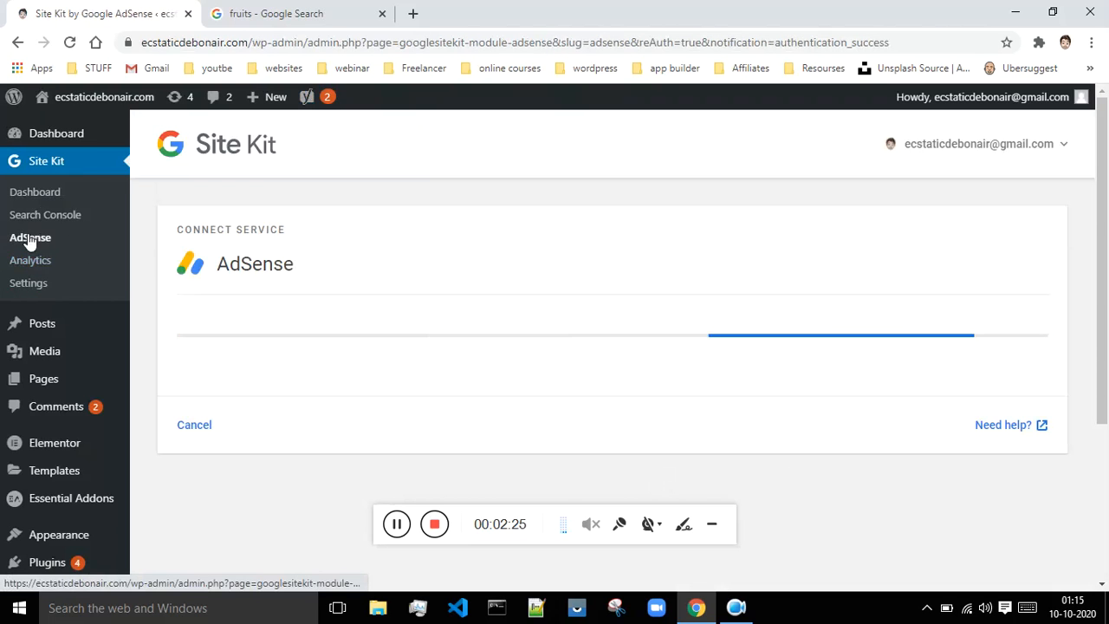
# Start creating an AdSense account from the AdSense connection page in Site Kit.
pyautogui.scroll(-3, 439, 274)
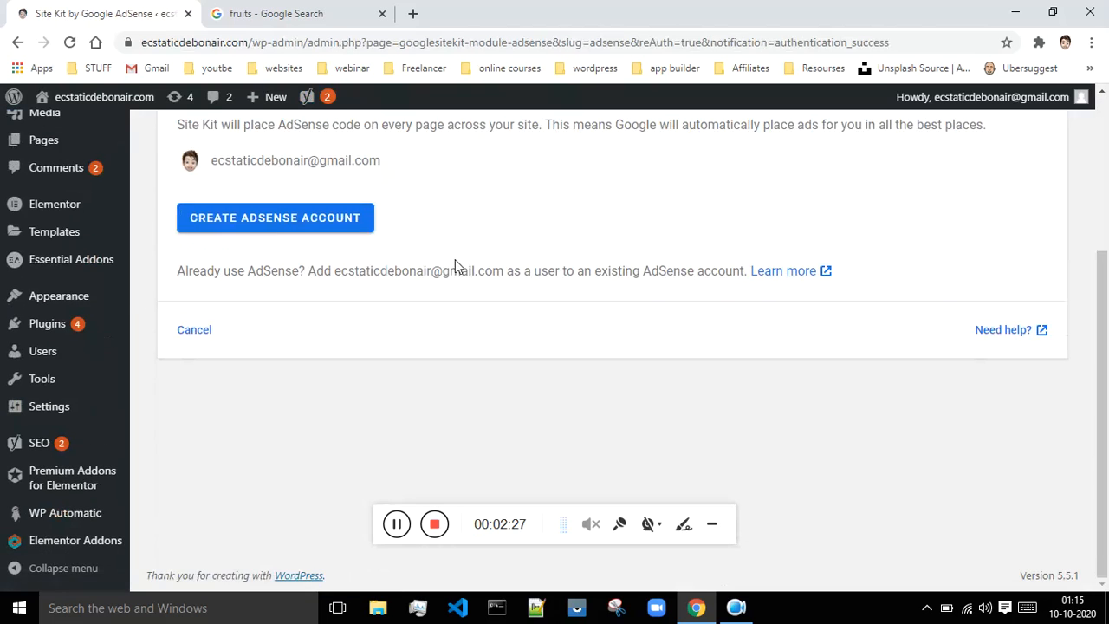
pyautogui.scroll(2, 402, 276)
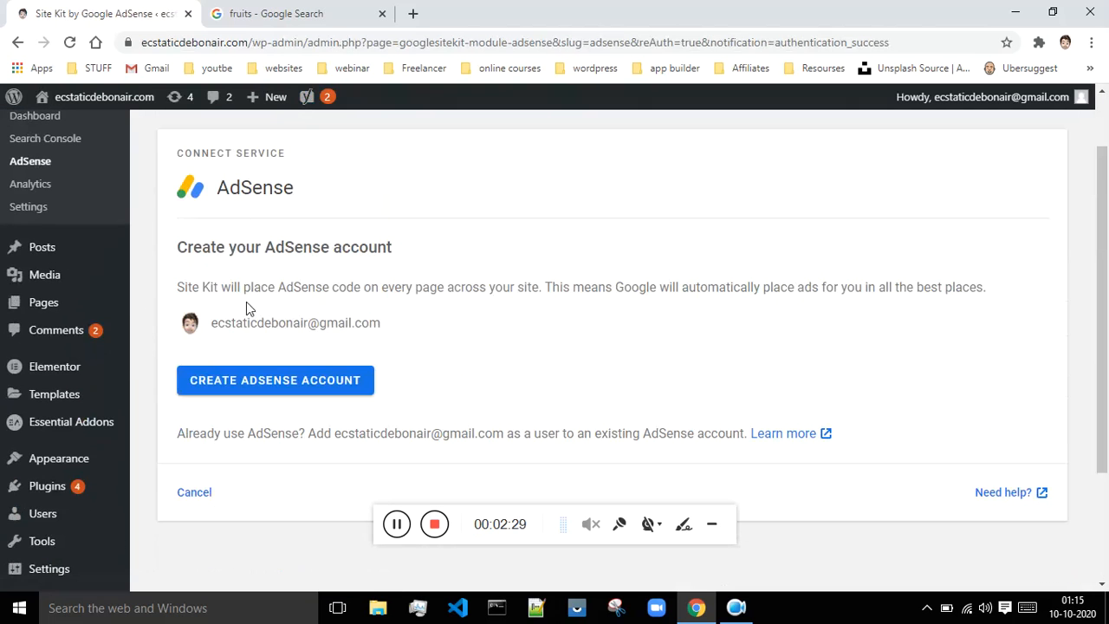
pyautogui.click(317, 390)
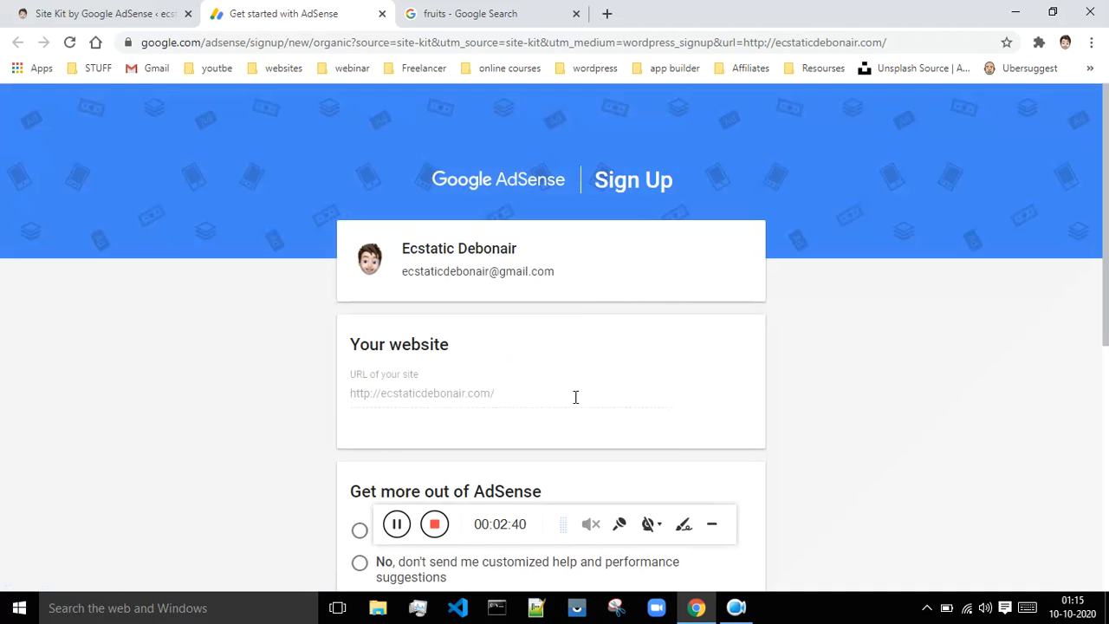
# Set the country or territory to India in the AdSense sign-up form.
pyautogui.scroll(-3, 646, 394)
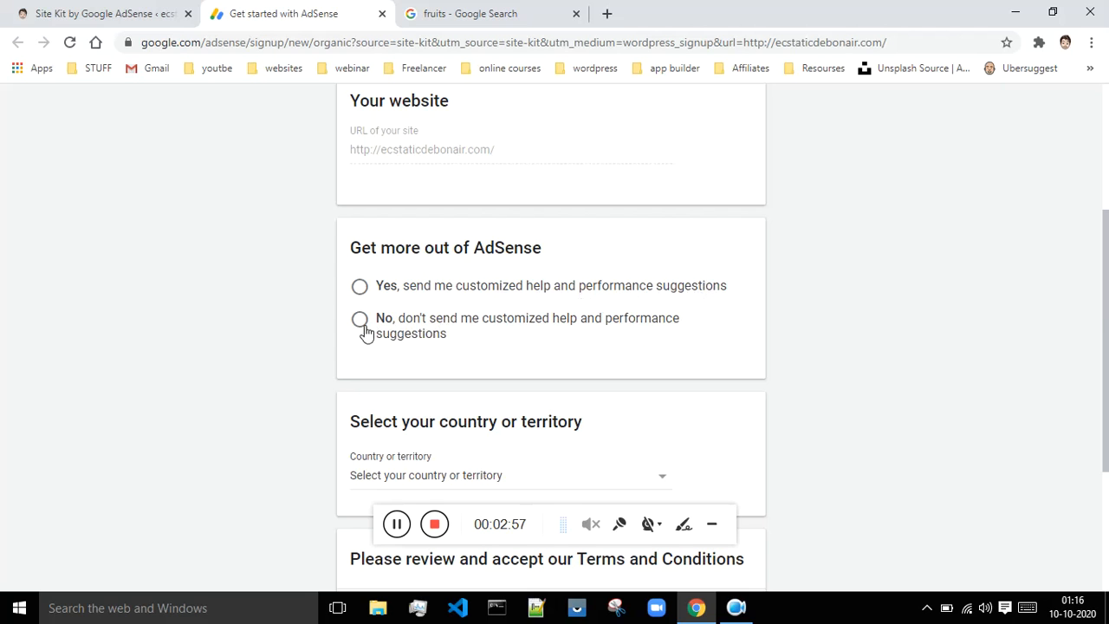
pyautogui.scroll(-3, 555, 320)
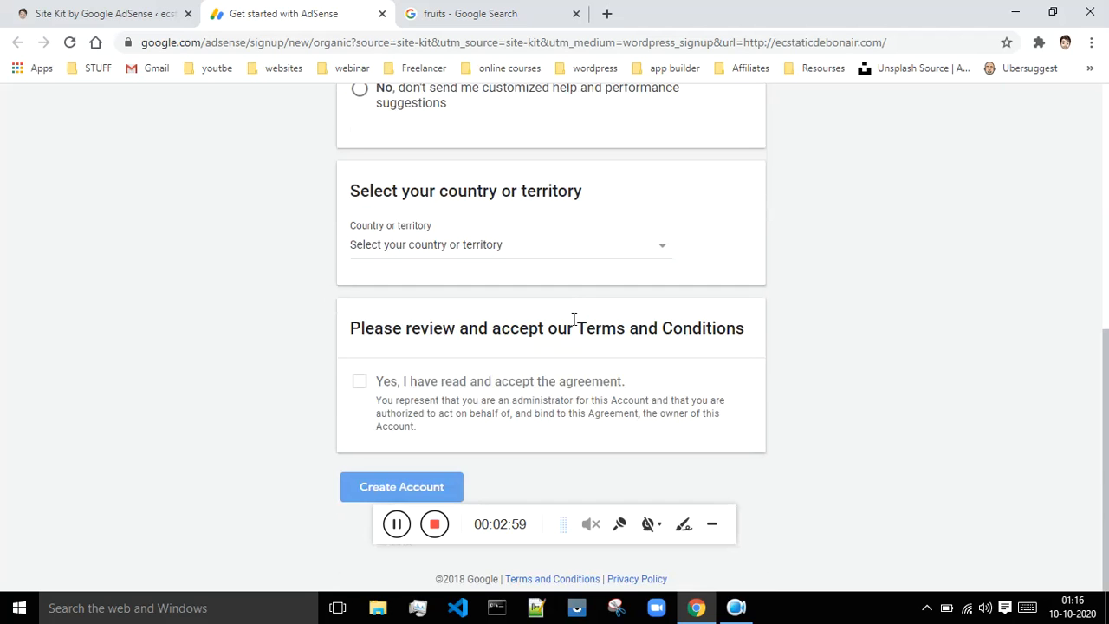
pyautogui.click(549, 262)
pyautogui.scroll(-6, 533, 307)
pyautogui.scroll(-20, 535, 308)
pyautogui.scroll(-5, 535, 309)
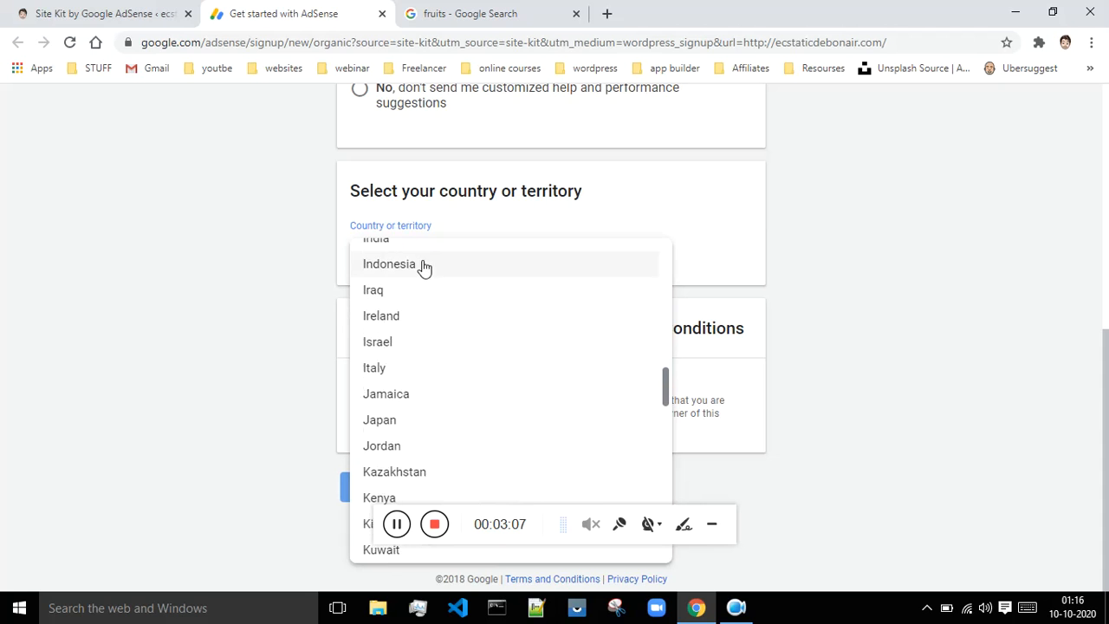
pyautogui.scroll(1, 424, 269)
pyautogui.click(430, 328)
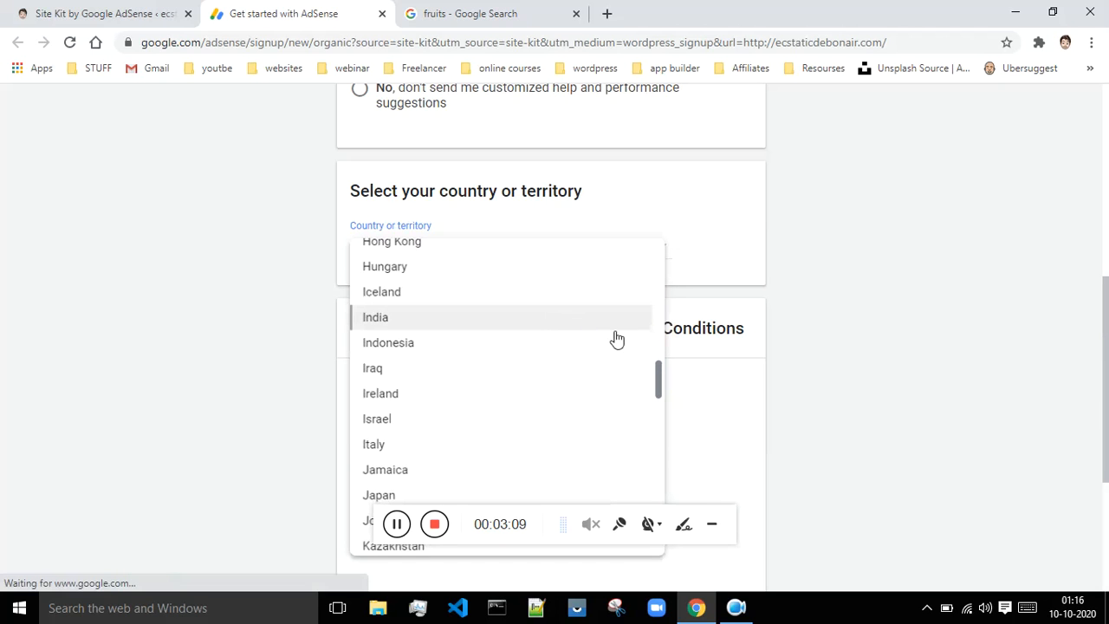
# Accept the AdSense terms and conditions, create the account, and get started from the welcome introduction.
pyautogui.scroll(-3, 708, 341)
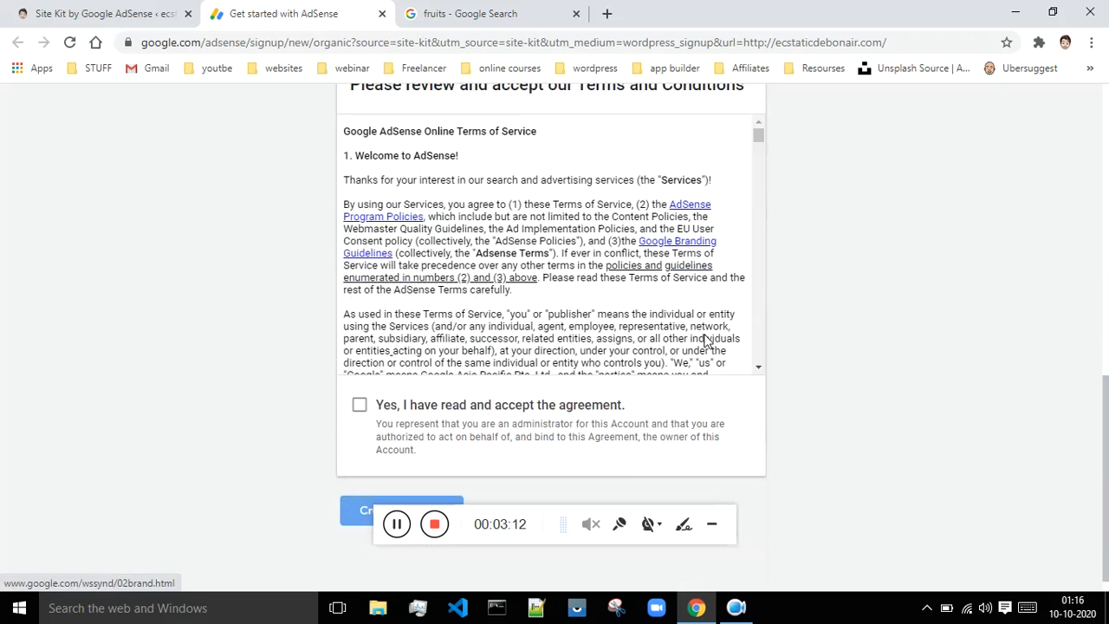
pyautogui.scroll(1, 704, 340)
pyautogui.scroll(-1, 598, 329)
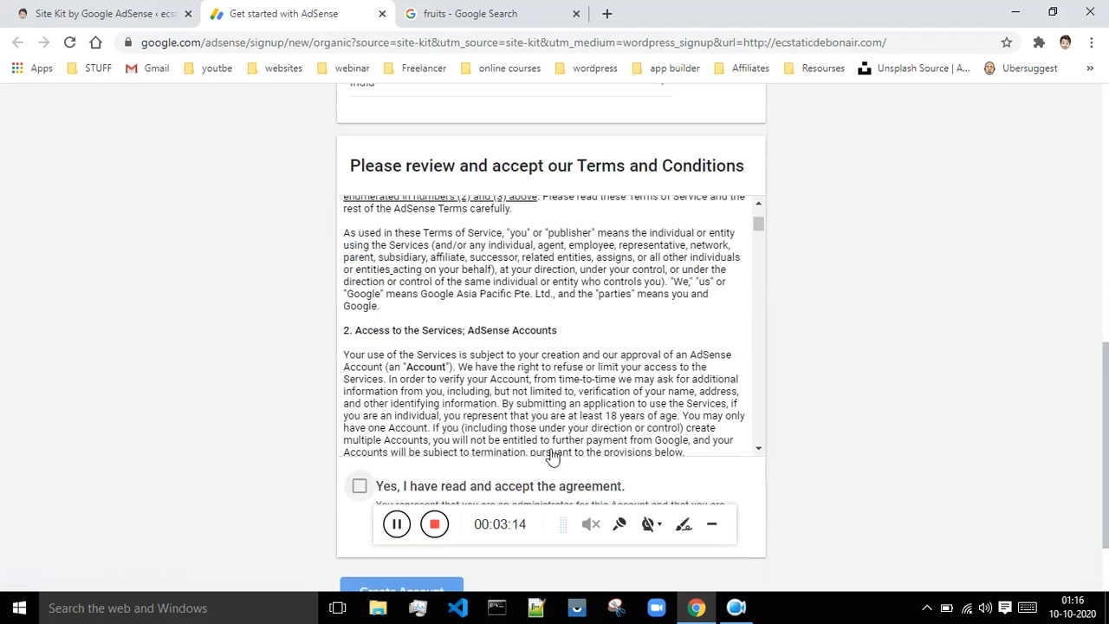
pyautogui.click(520, 486)
pyautogui.scroll(-1, 520, 486)
pyautogui.click(369, 486)
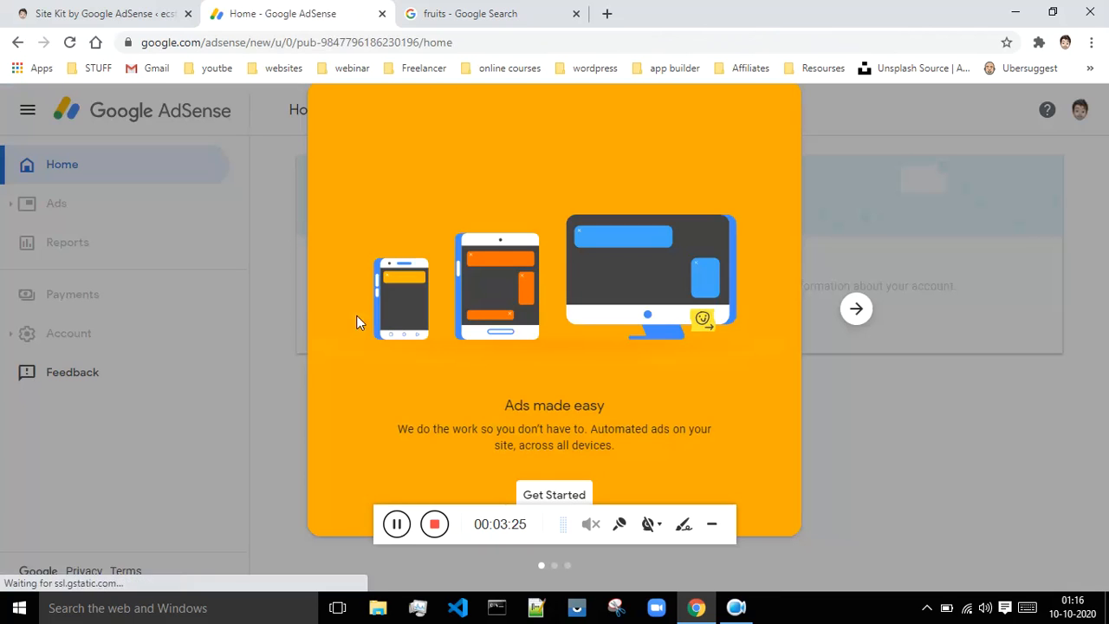
pyautogui.click(550, 498)
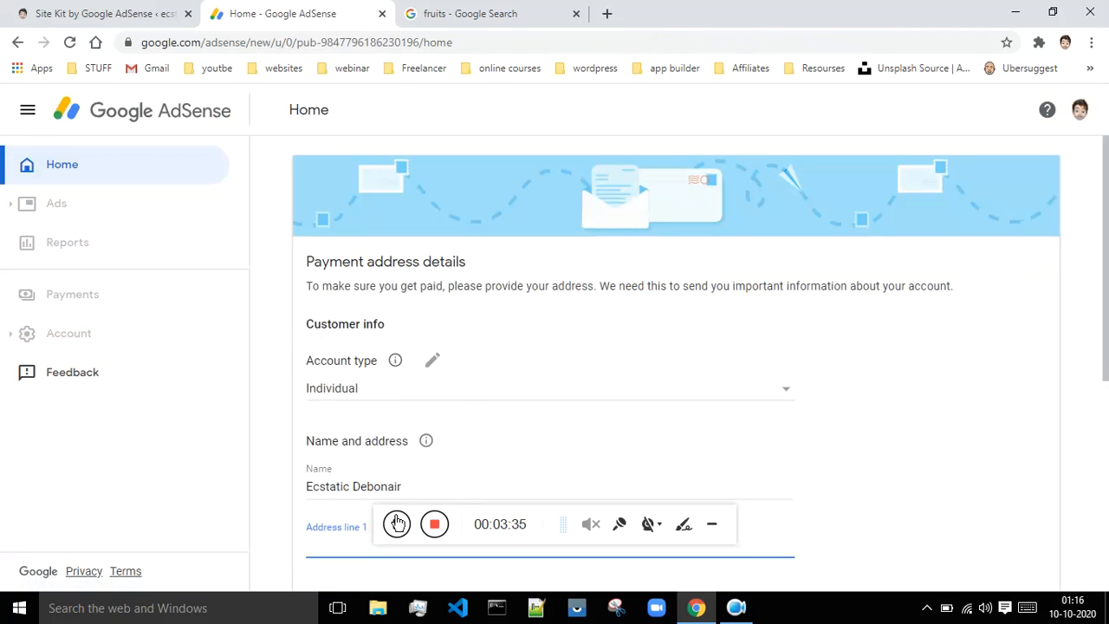
# Examine the payment address form, from the account type and name through the address, state and phone number fields.
pyautogui.scroll(-1, 797, 295)
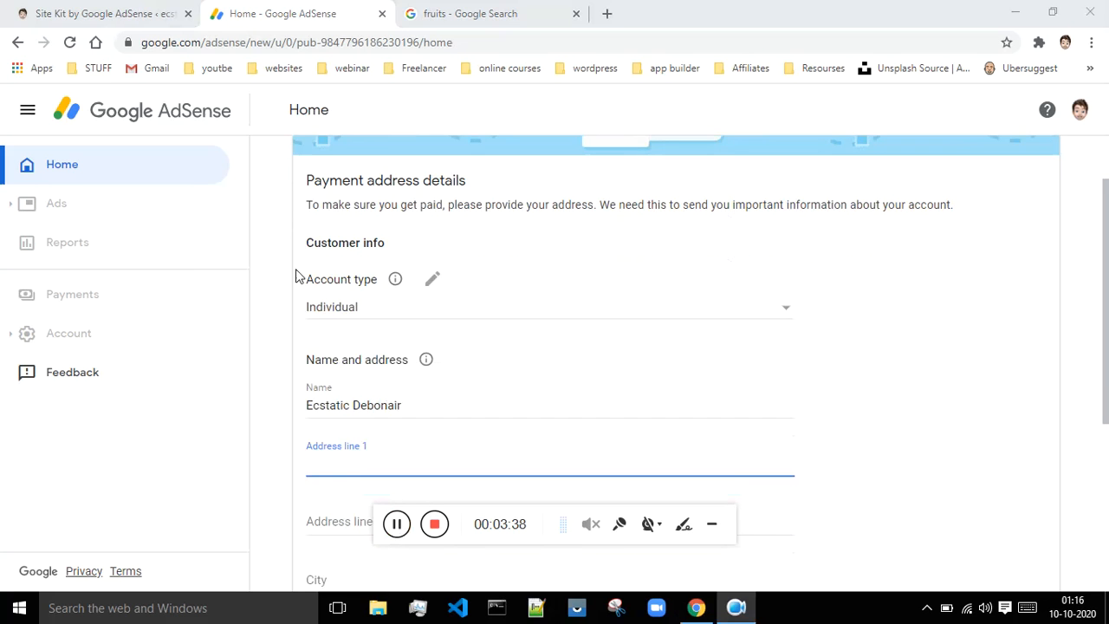
pyautogui.scroll(-1, 766, 295)
pyautogui.scroll(2, 768, 320)
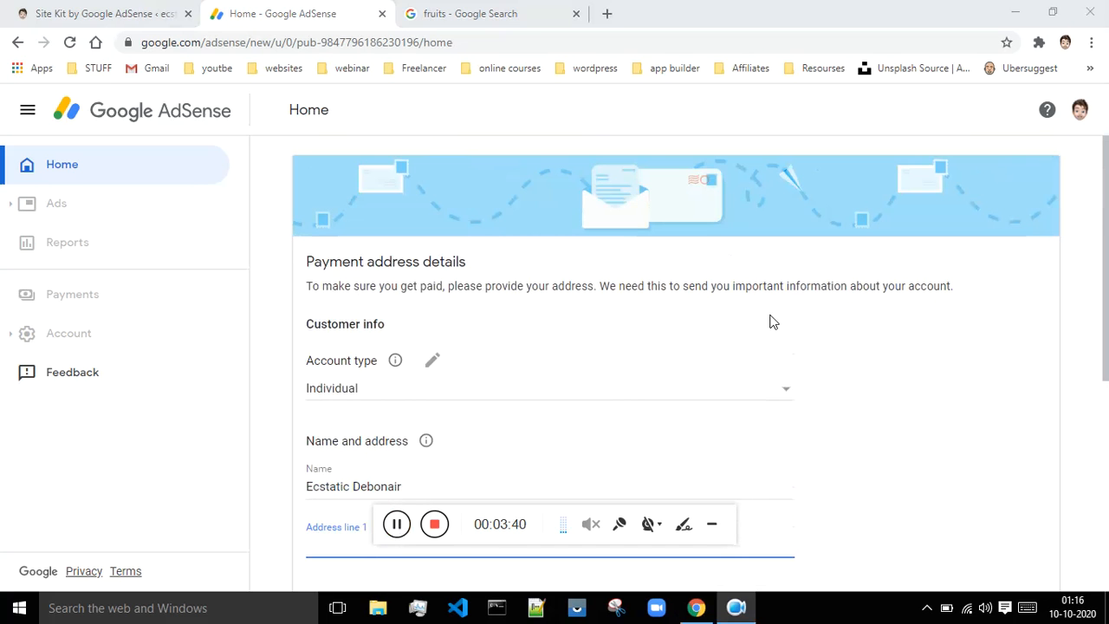
pyautogui.scroll(-5, 728, 297)
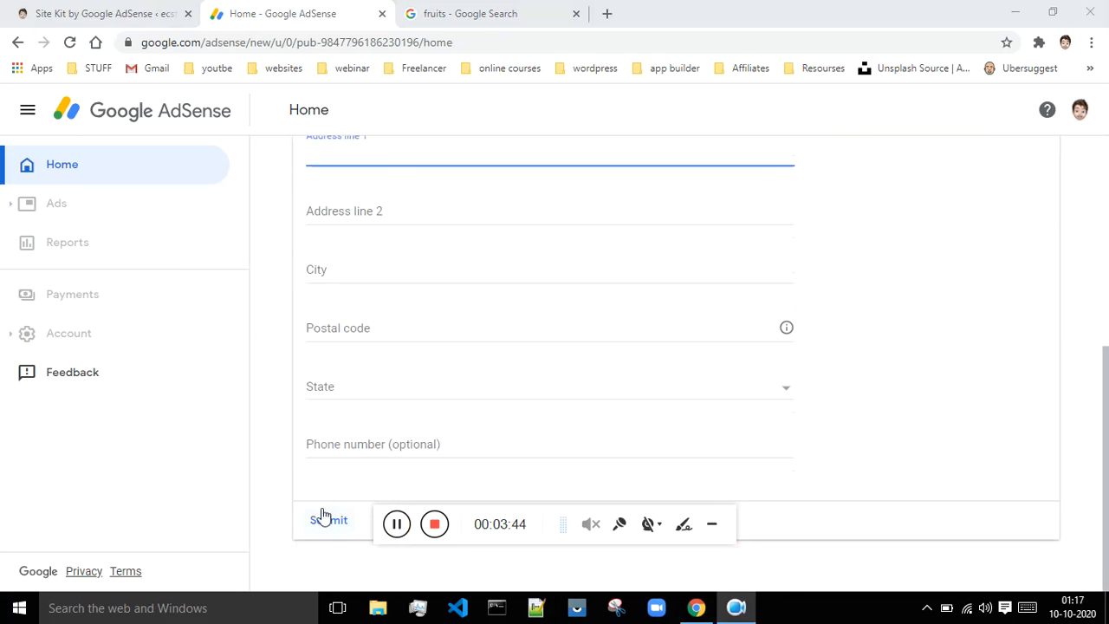
pyautogui.scroll(1, 498, 308)
pyautogui.scroll(2, 359, 277)
pyautogui.scroll(-2, 372, 292)
pyautogui.click(395, 530)
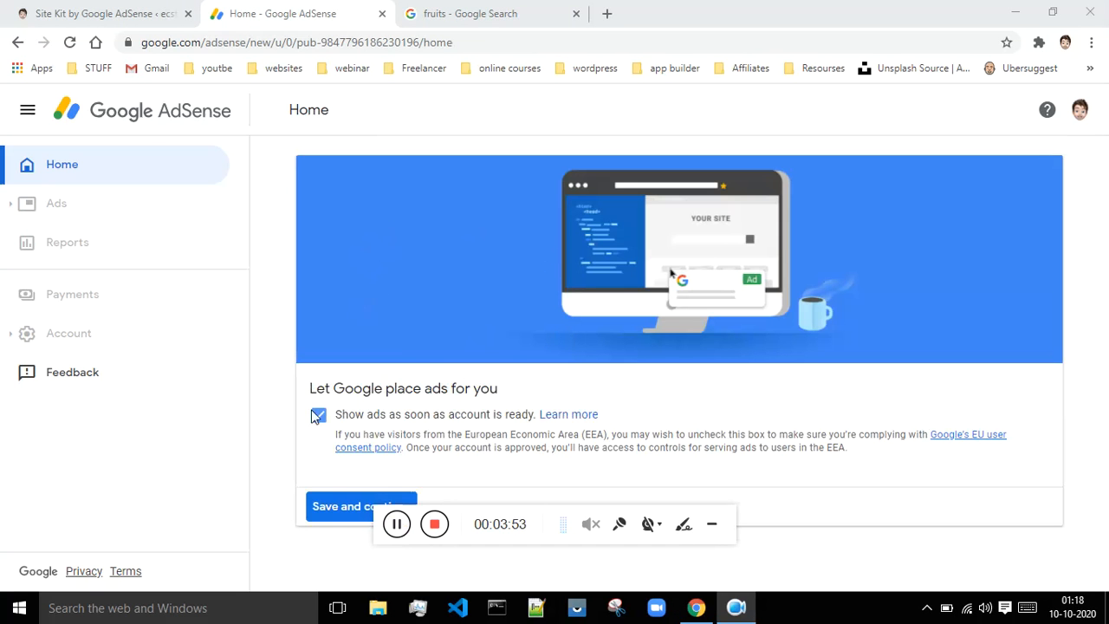
# Save the option to show ads as soon as the account is ready, and highlight "less than a day" in the site status notice.
pyautogui.click(704, 524)
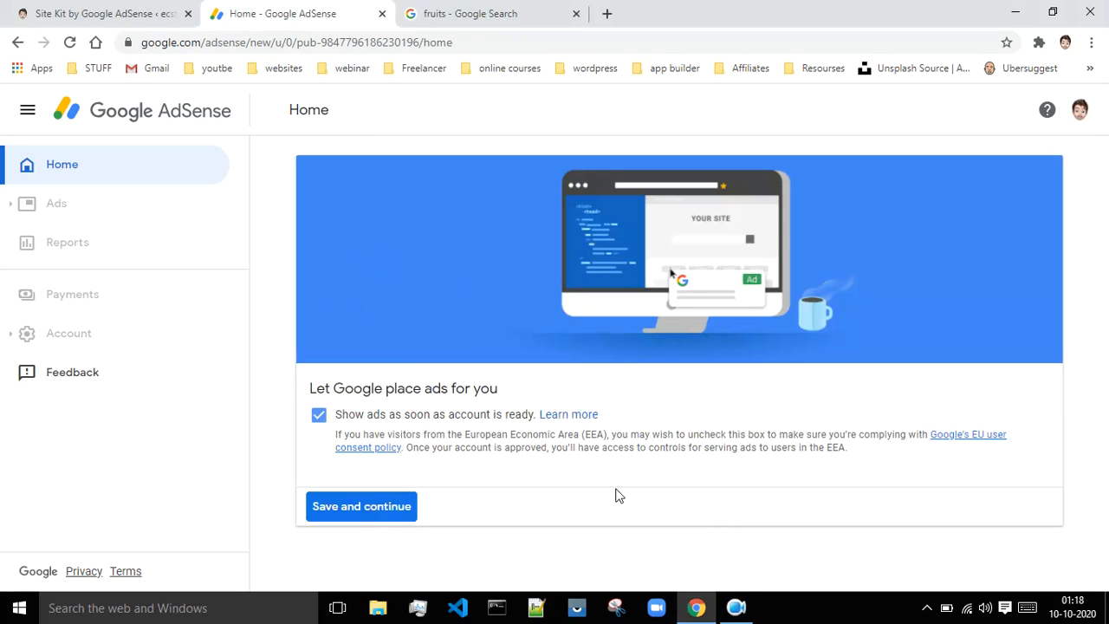
pyautogui.click(369, 505)
pyautogui.click(735, 607)
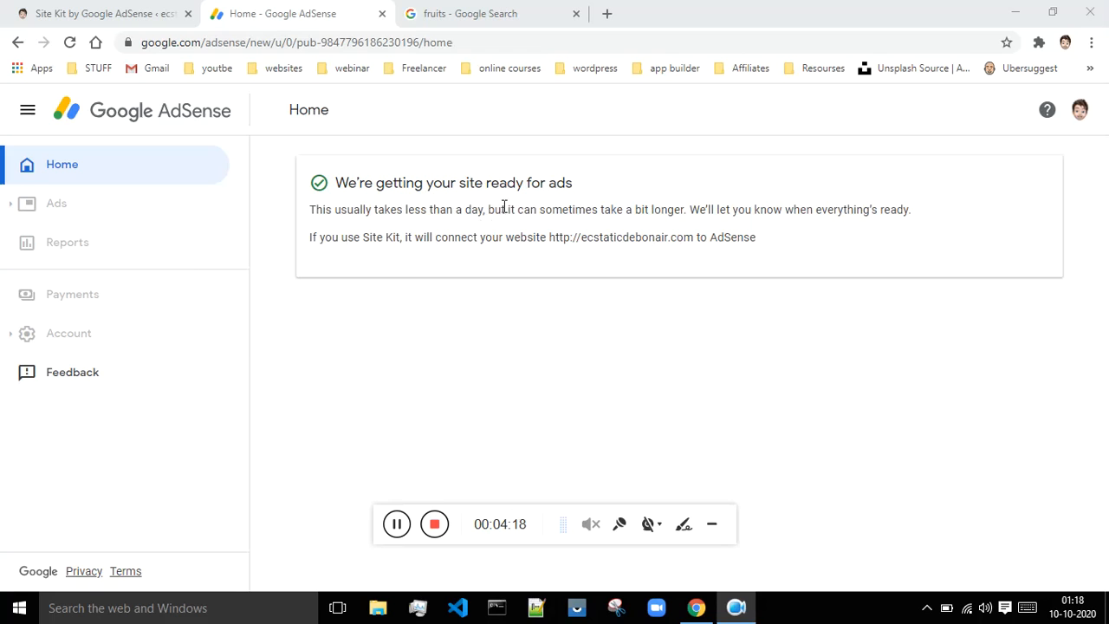
pyautogui.moveTo(406, 209); pyautogui.dragTo(486, 210)
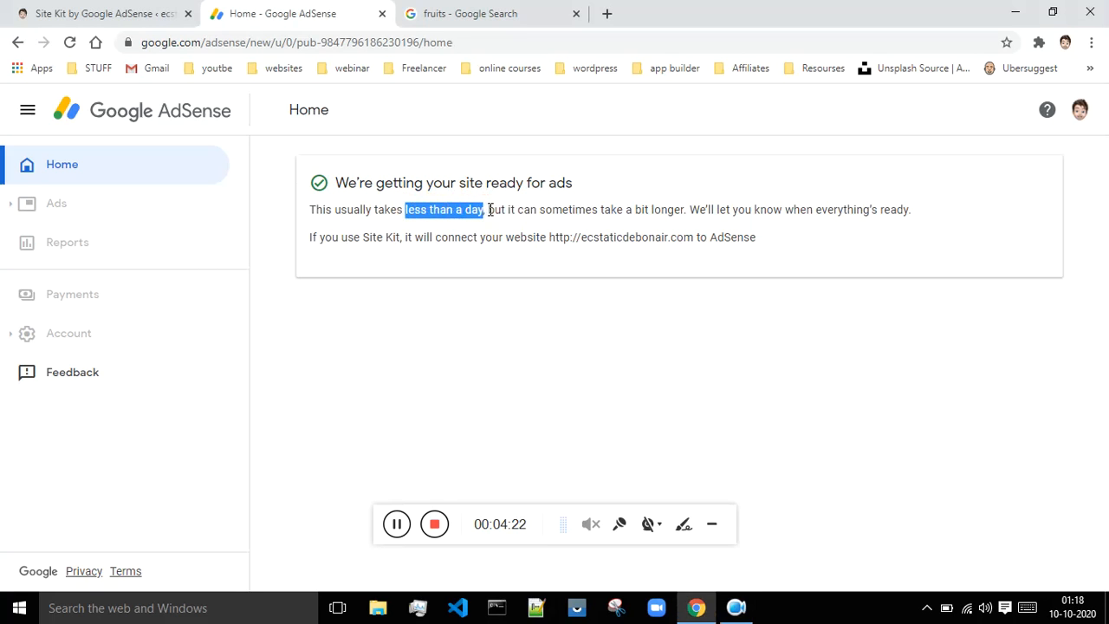